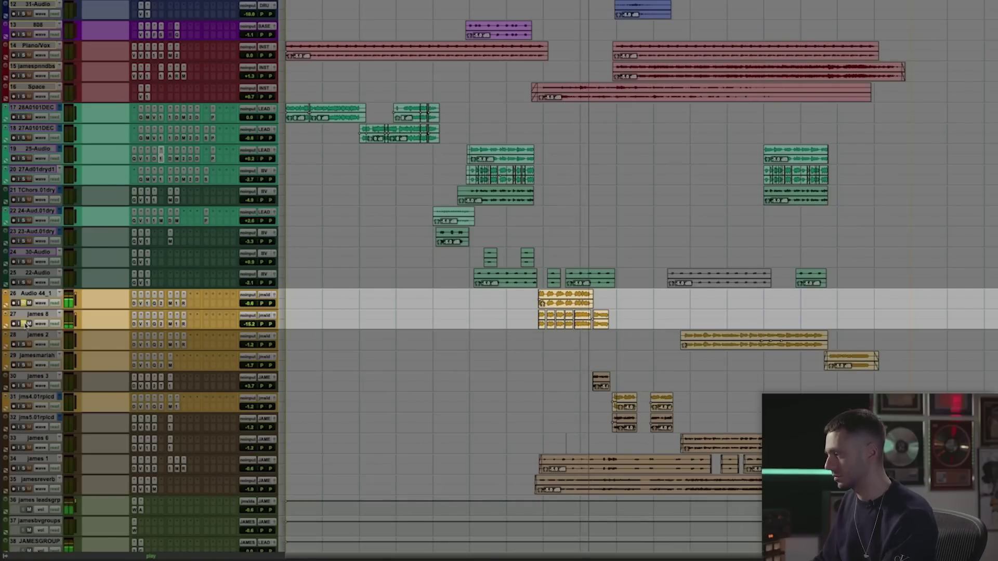
Take the Audio 44_1 track and track 27 out of solo in the mixer.
{"action": "scroll", "coordinate": [506, 320], "scroll_direction": "up", "scroll_amount": 2}
{"action": "scroll", "coordinate": [416, 321], "scroll_direction": "up", "scroll_amount": 1}
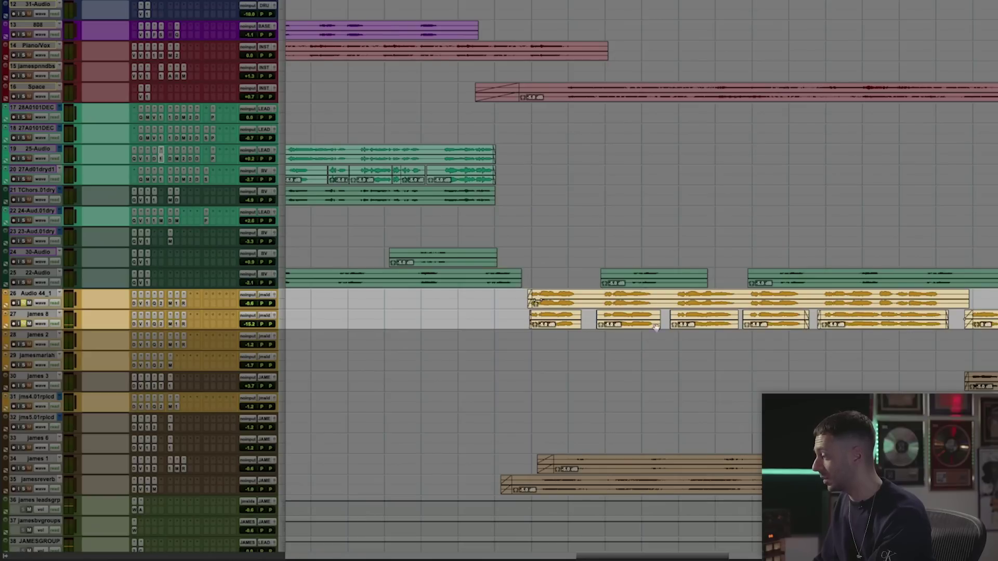
{"action": "key", "text": "ctrl+equal"}
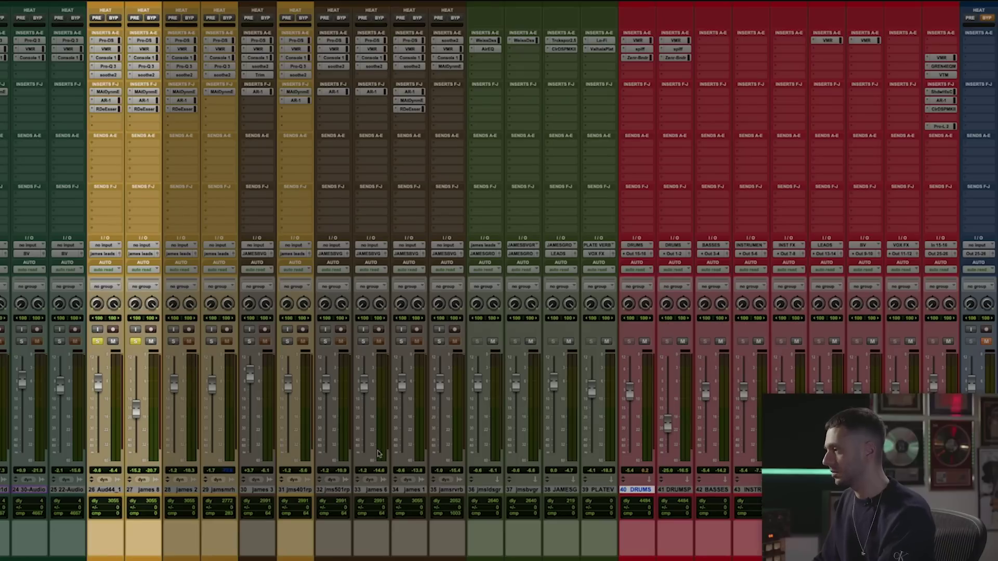
{"action": "left_click", "coordinate": [97, 341]}
{"action": "left_click", "coordinate": [135, 342]}
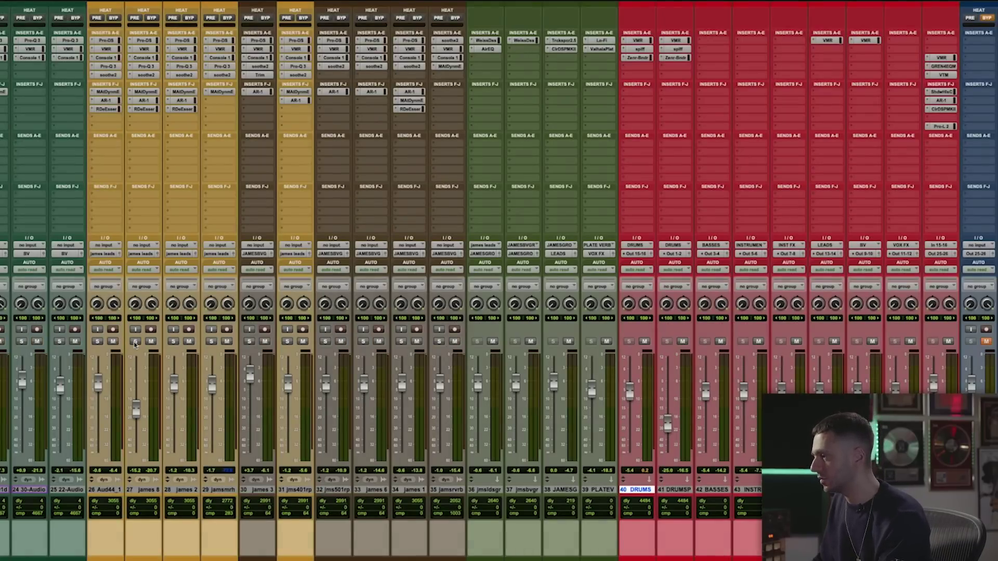
Examine the Pro-DS, Virtual Mix Rack and Console 1 inserts on the Audio 44_1 track.
{"action": "left_click", "coordinate": [105, 40]}
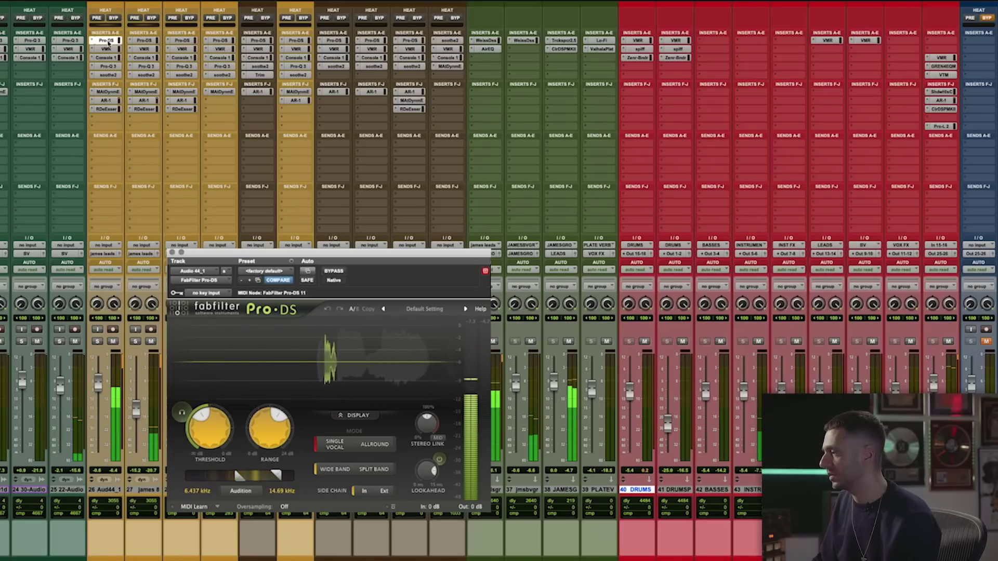
{"action": "left_click", "coordinate": [106, 41]}
{"action": "left_click", "coordinate": [106, 49]}
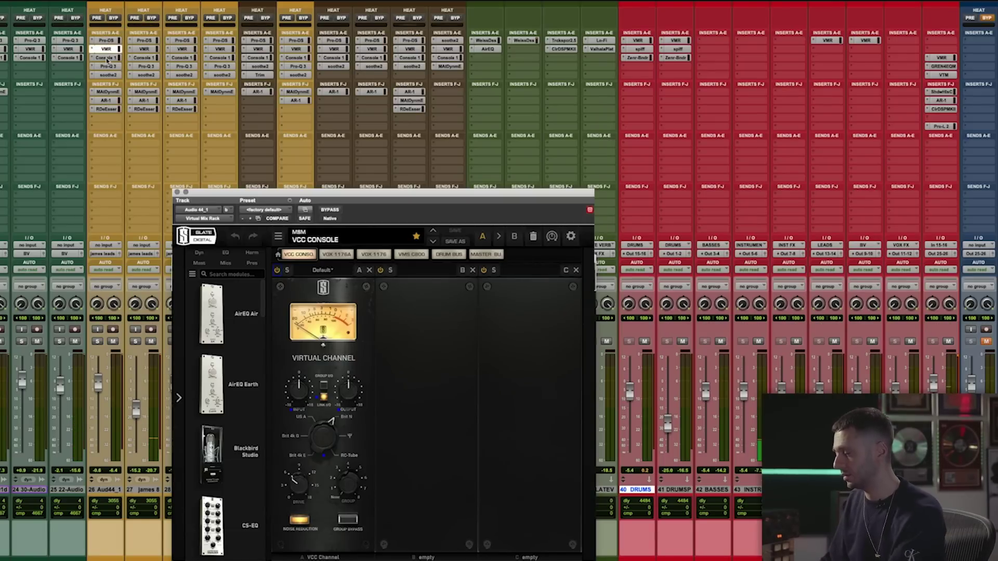
{"action": "left_click", "coordinate": [106, 58]}
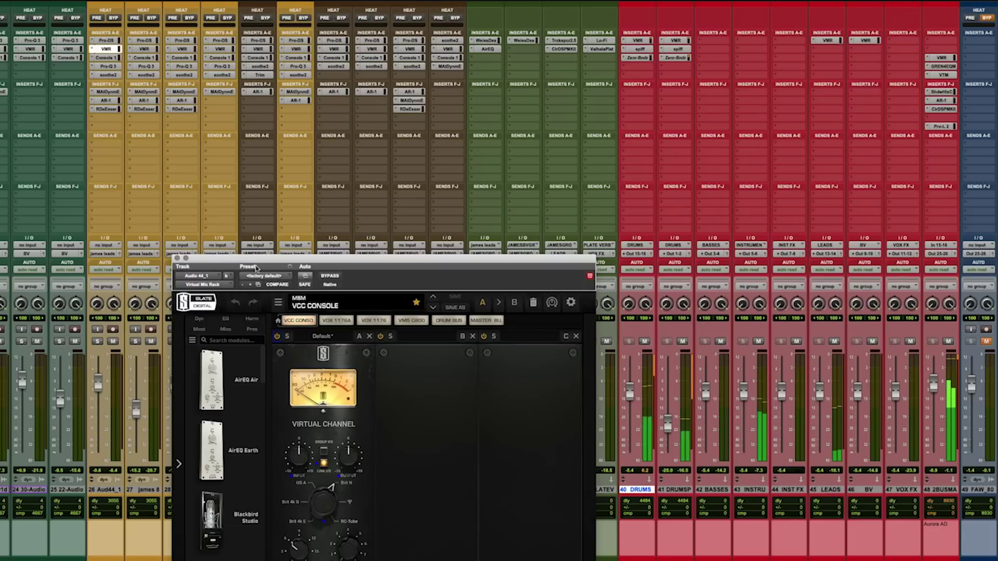
{"action": "key", "text": "super+w"}
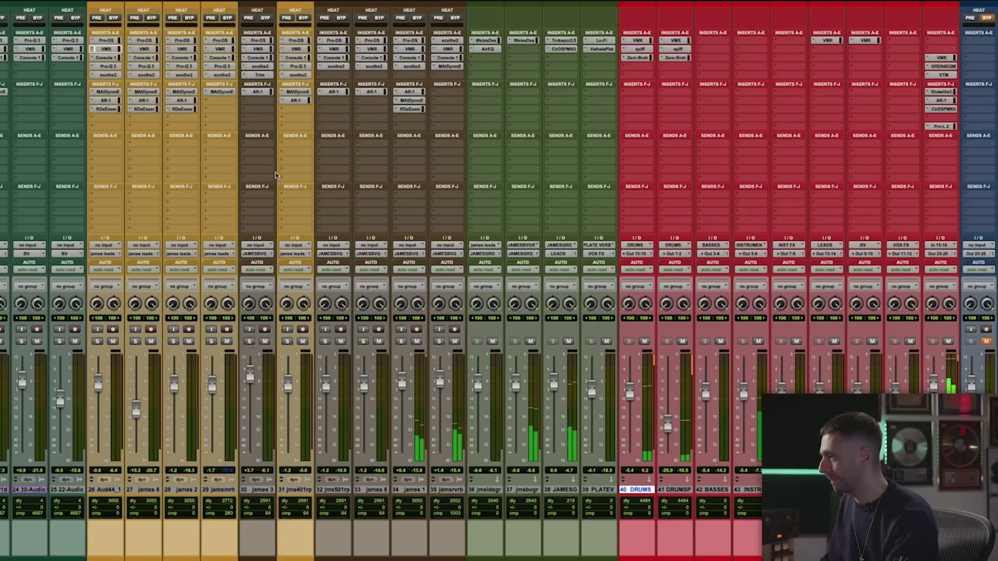
Audition the narrow Pro-Q 3 notch on Audio 44_1 by boosting its gain, and undo the boost.
{"action": "left_click", "coordinate": [108, 66]}
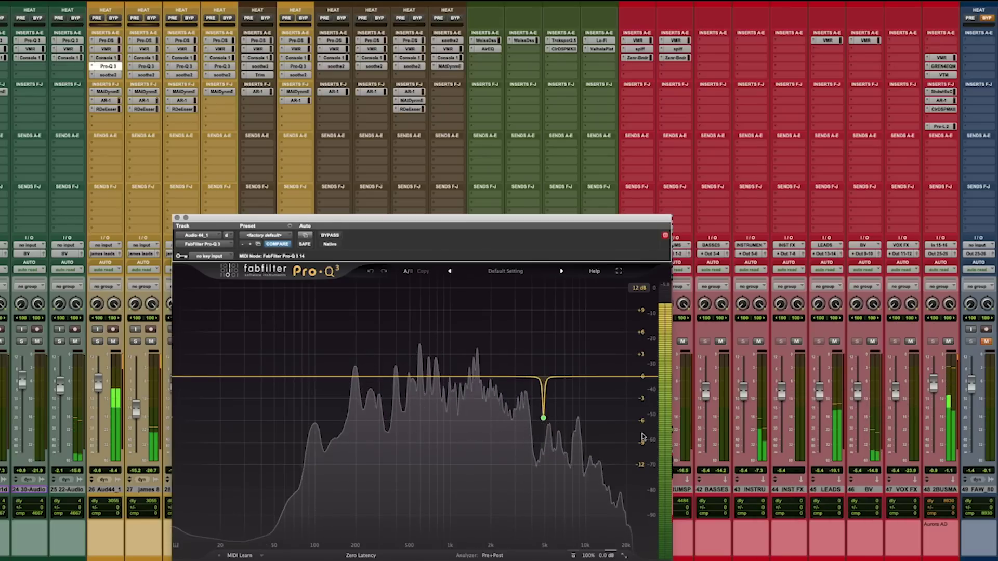
{"action": "left_click", "coordinate": [543, 418]}
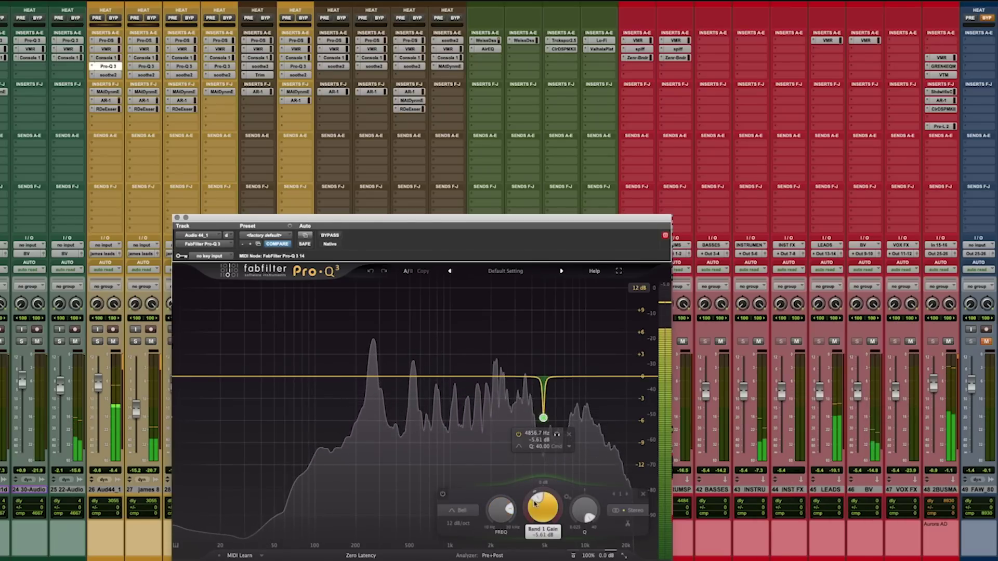
{"action": "left_click_drag", "start_coordinate": [536, 504], "coordinate": [561, 509]}
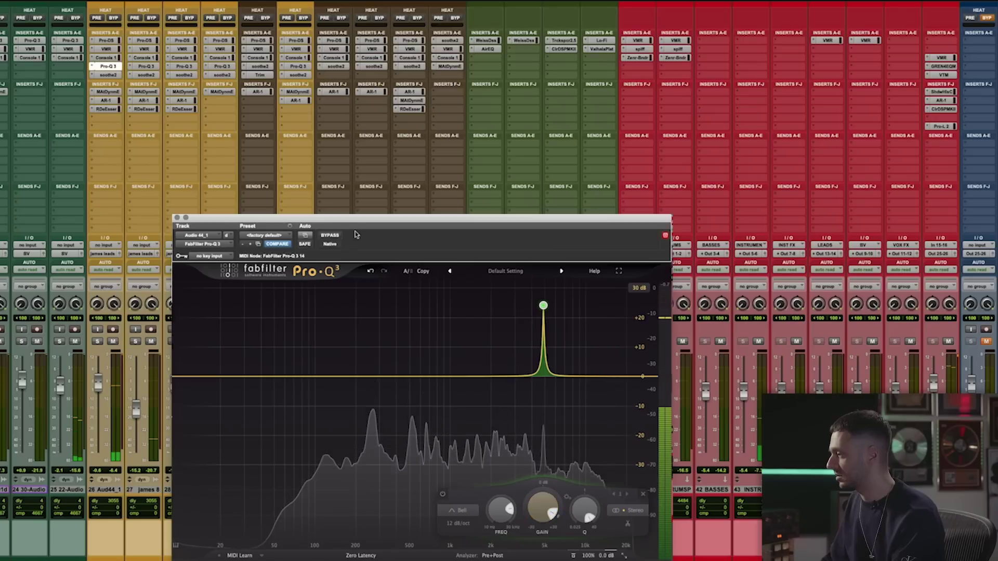
{"action": "left_click", "coordinate": [371, 271]}
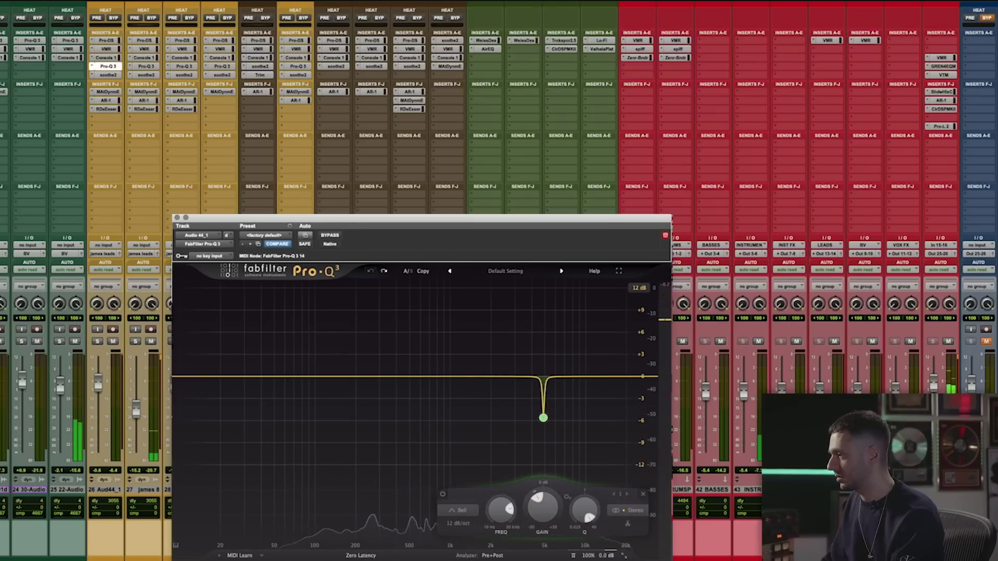
{"action": "left_click", "coordinate": [177, 219]}
Review the soothe2, MAutoDynamicEq, AR-1 and RDeEsser inserts on the Audio 44_1 track during playback.
{"action": "left_click", "coordinate": [108, 75]}
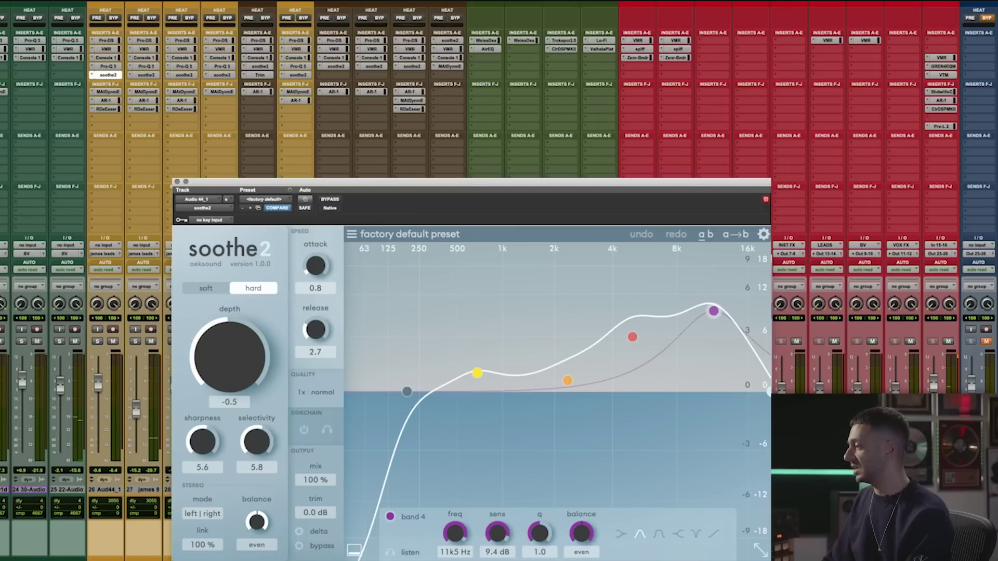
{"action": "key", "text": "space"}
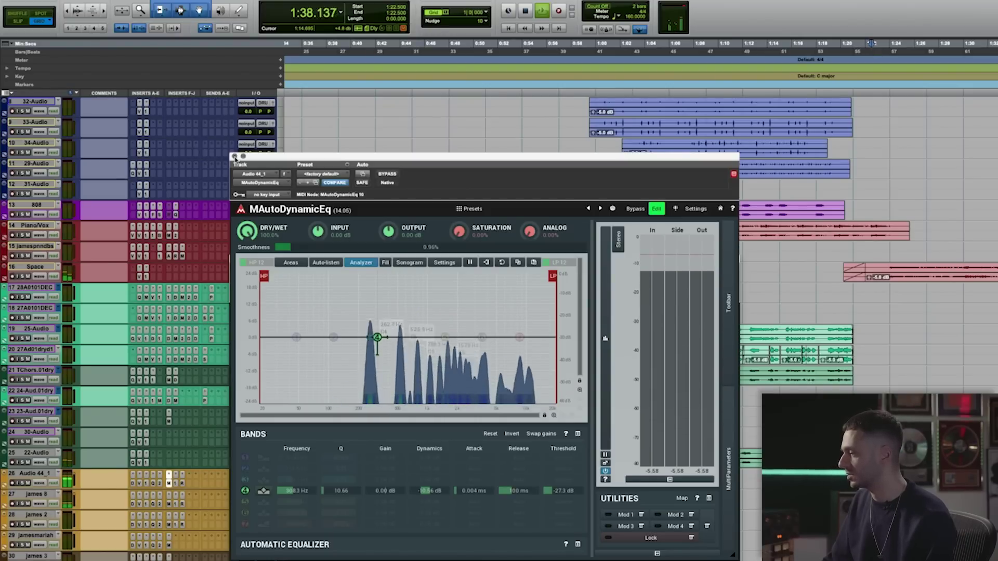
{"action": "left_click", "coordinate": [234, 157]}
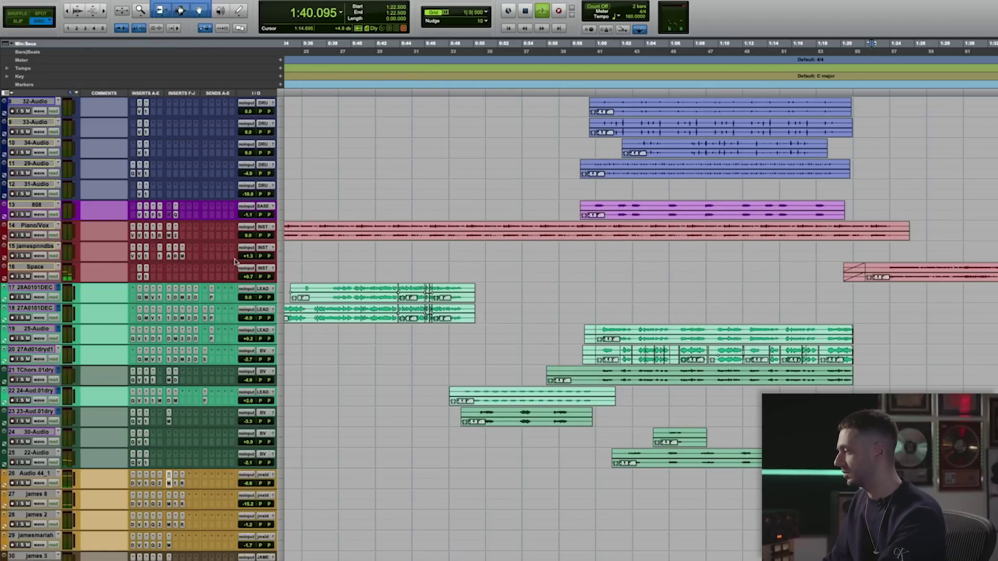
{"action": "key", "text": "ctrl+equal"}
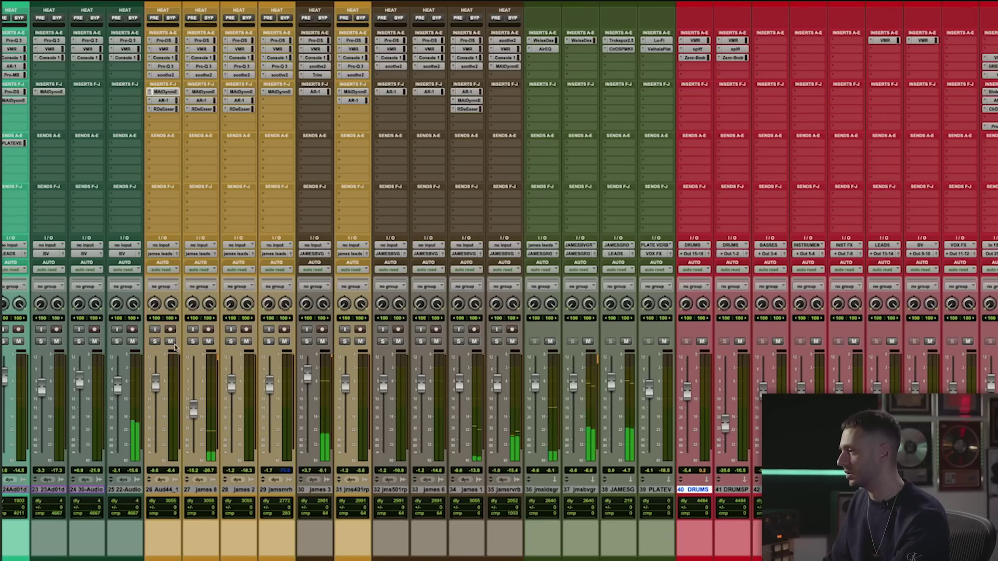
{"action": "left_click", "coordinate": [173, 102]}
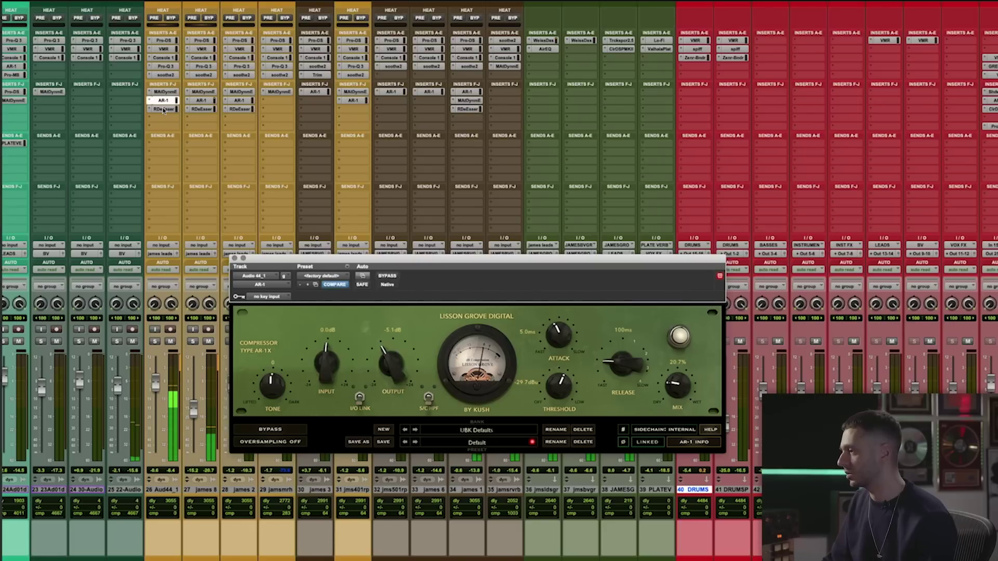
{"action": "left_click", "coordinate": [163, 109]}
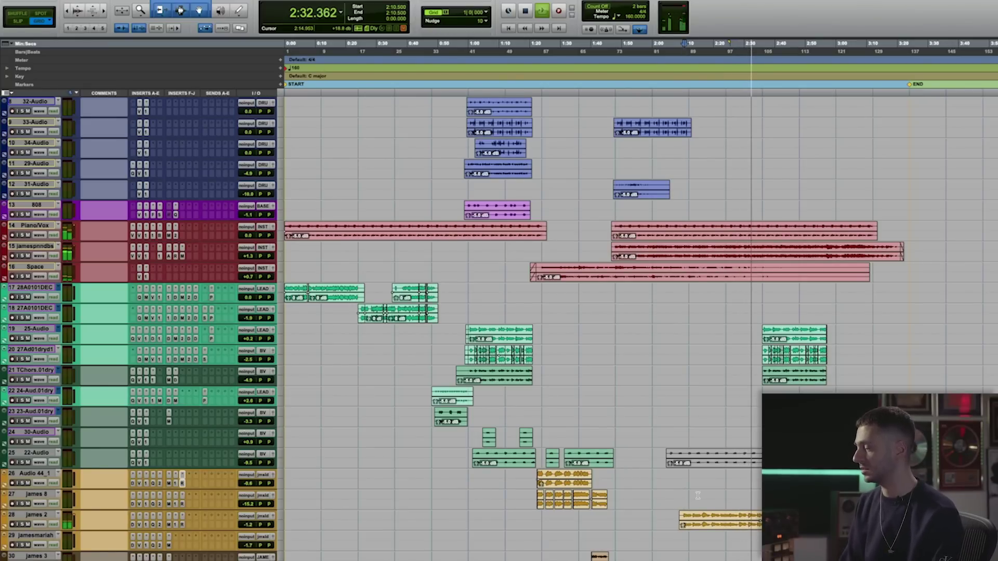
Check the RDeEsser, MAutoDynamicEq and Pro-DS settings on track 28 in the mixer.
{"action": "key", "text": "ctrl+equal"}
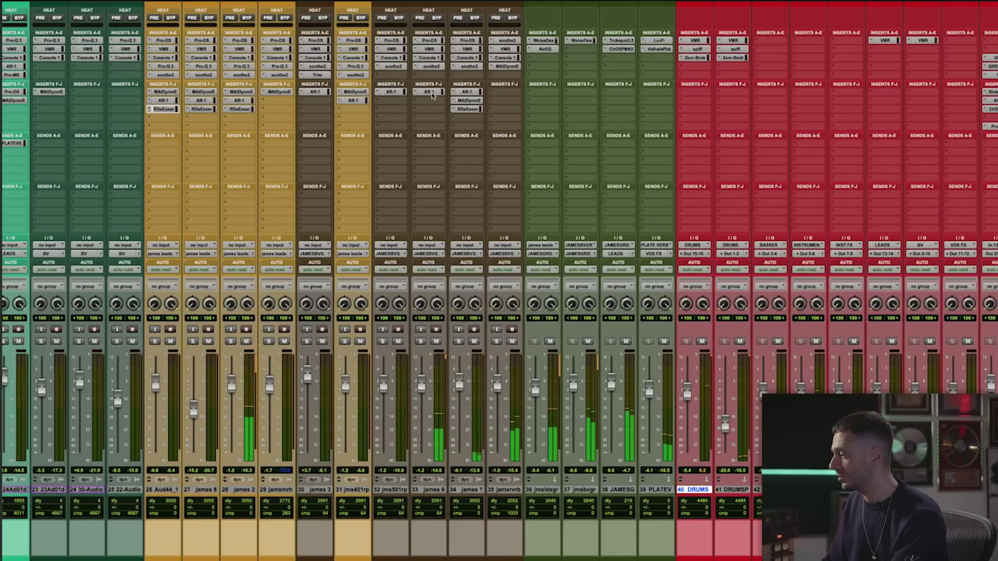
{"action": "left_click", "coordinate": [236, 109]}
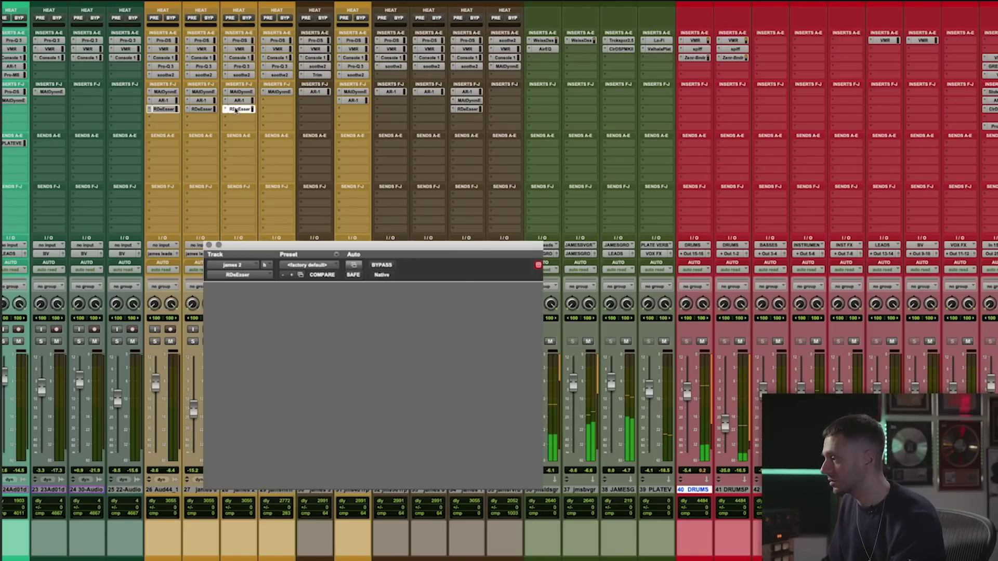
{"action": "left_click", "coordinate": [240, 92]}
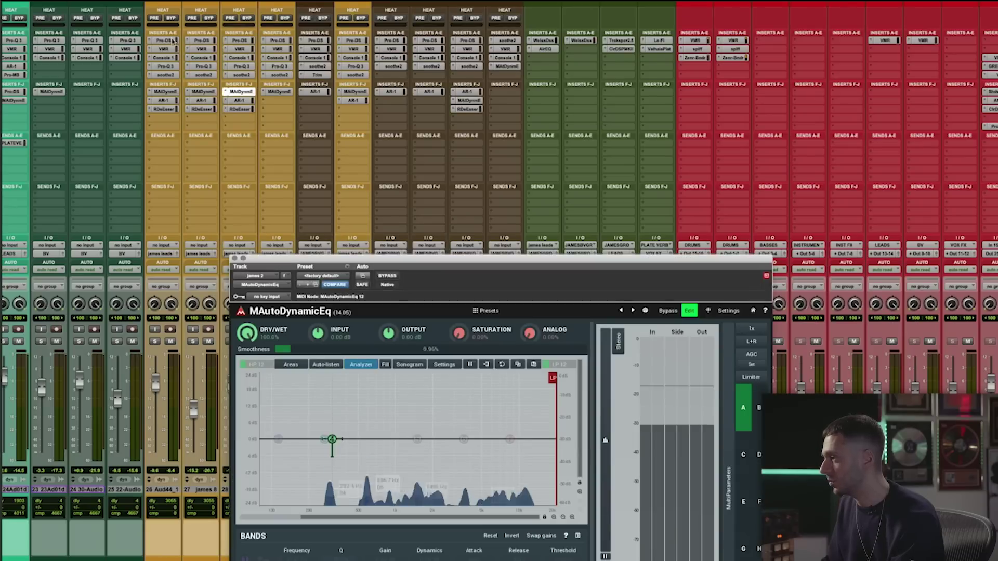
{"action": "left_click", "coordinate": [241, 40]}
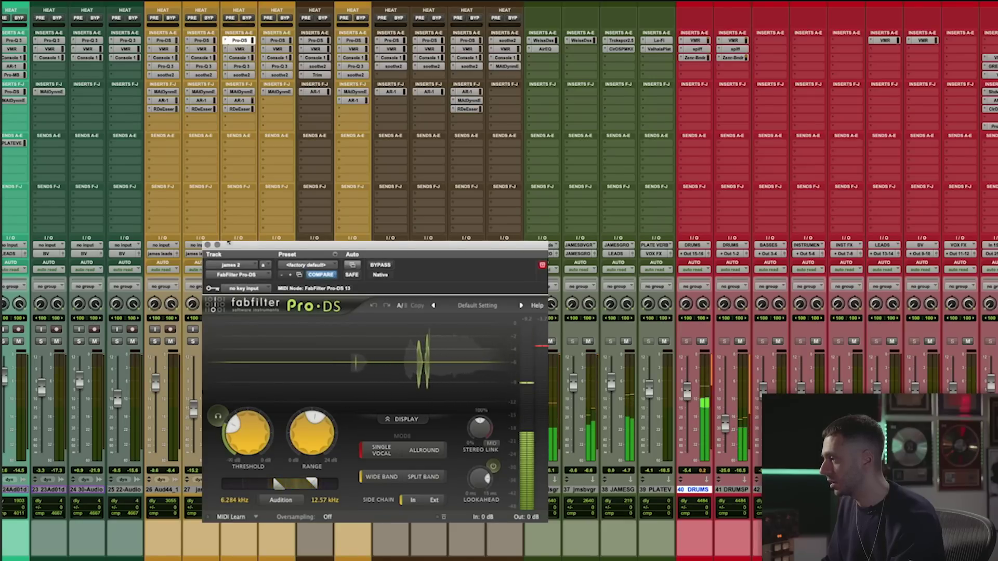
{"action": "left_click", "coordinate": [207, 244]}
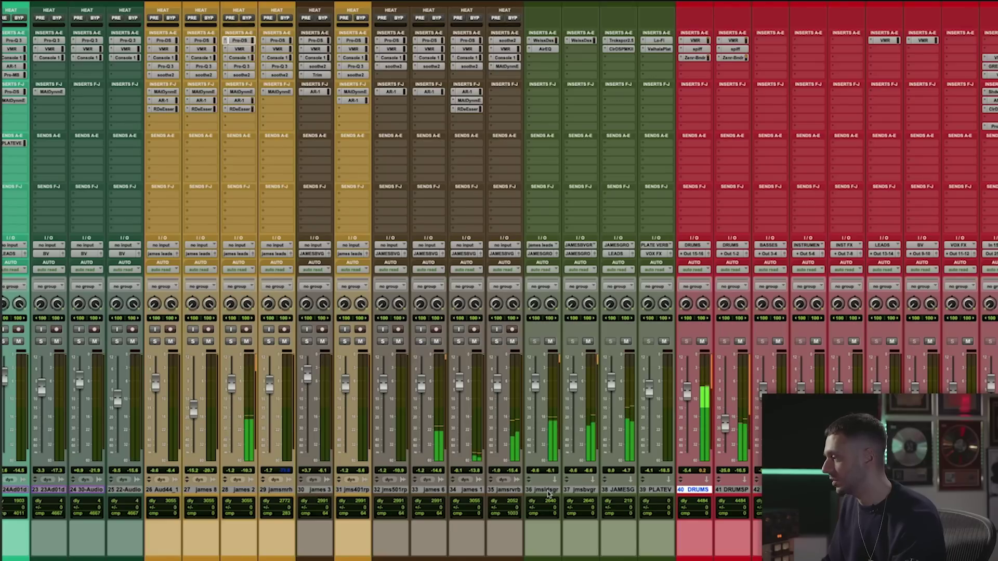
Examine the Weiss Deess and AirEQ inserts on the lead vocal group, track 36.
{"action": "left_click", "coordinate": [544, 40]}
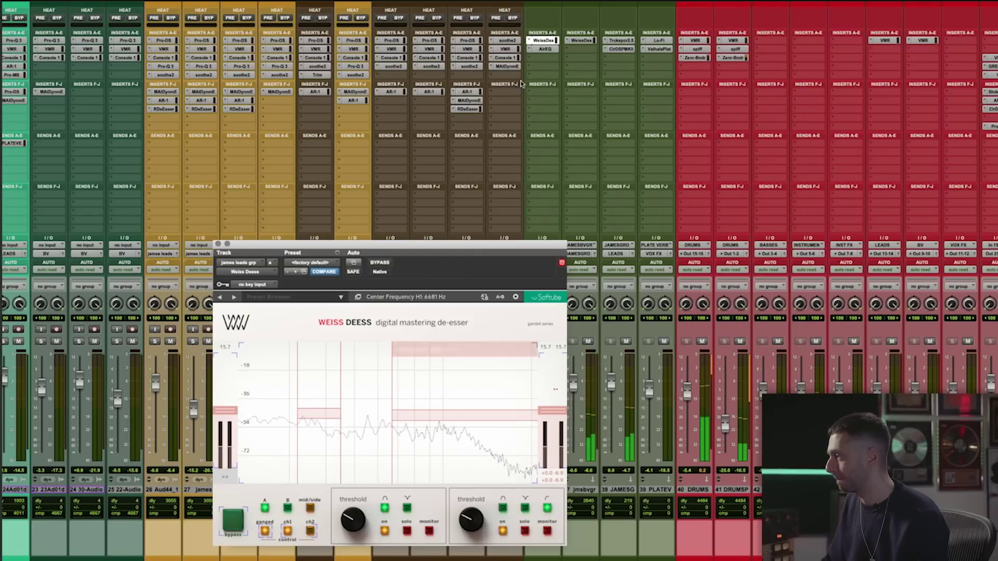
{"action": "left_click", "coordinate": [545, 49]}
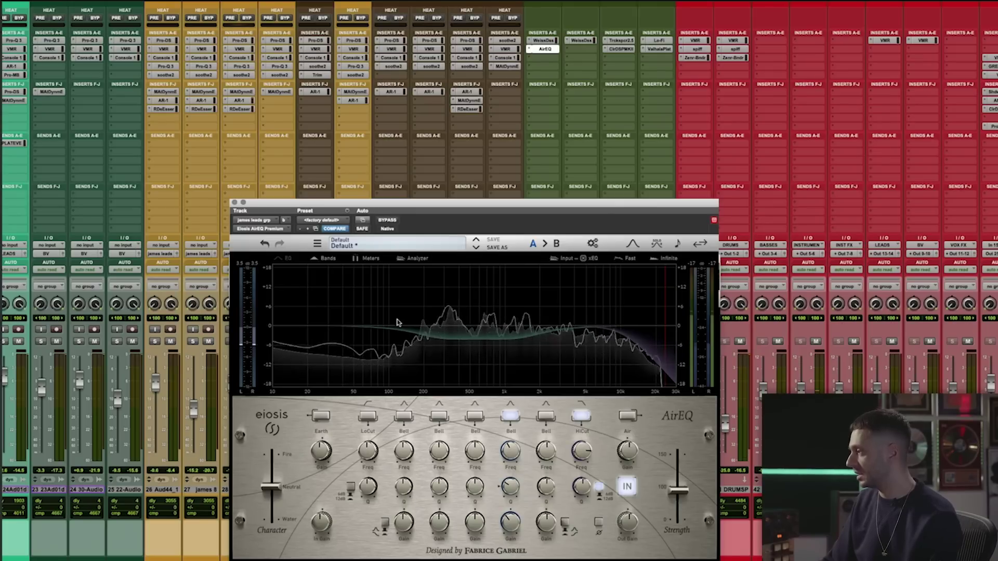
{"action": "left_click", "coordinate": [234, 202]}
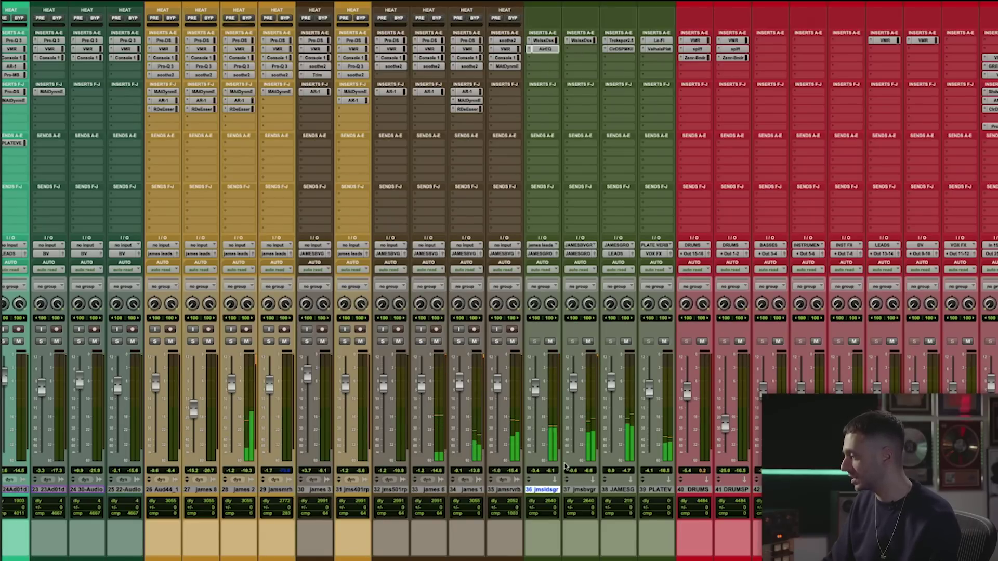
Select the background vocal group, track 37, and examine its Weiss Deess insert.
{"action": "left_click", "coordinate": [591, 491]}
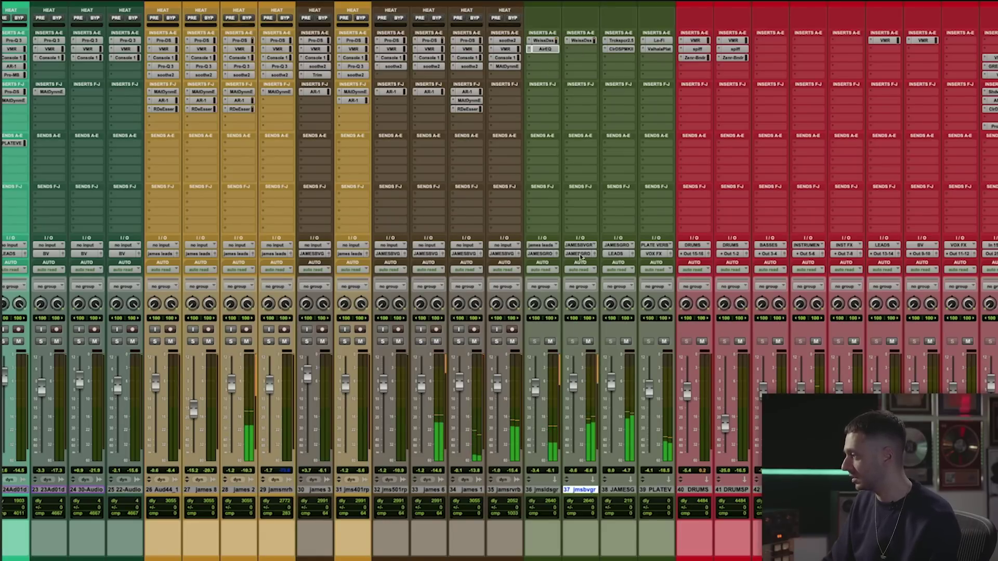
{"action": "left_click", "coordinate": [588, 41]}
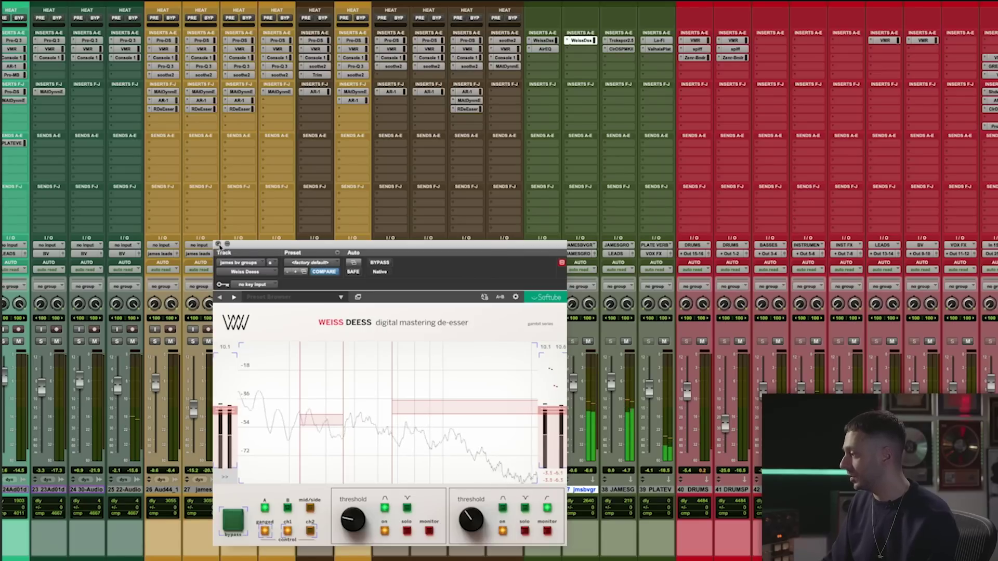
{"action": "key", "text": "super+w"}
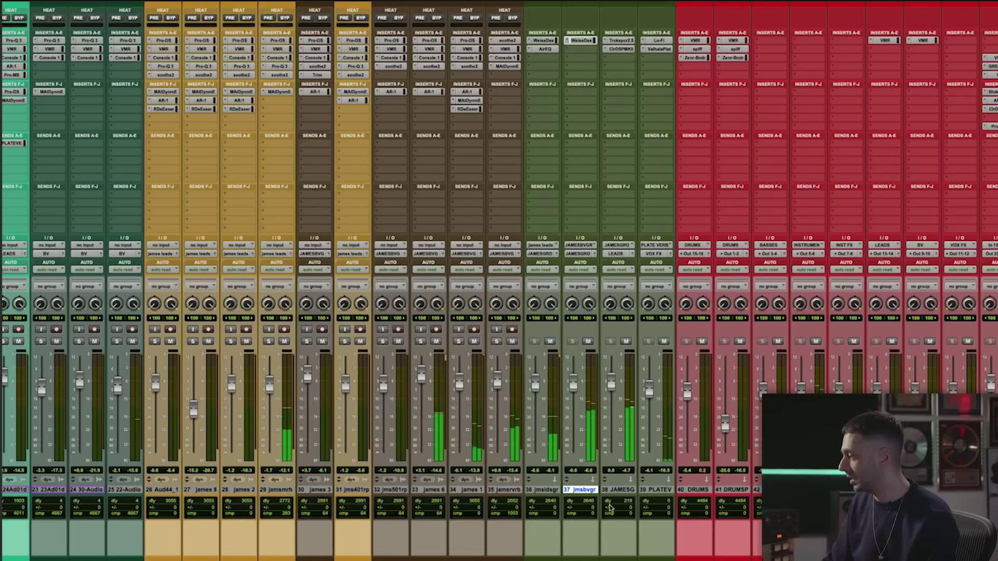
Open Trackspacer 2.5 on the vocal group, track 38, and look over the sidechain sends on the other vocal tracks.
{"action": "left_click", "coordinate": [624, 491]}
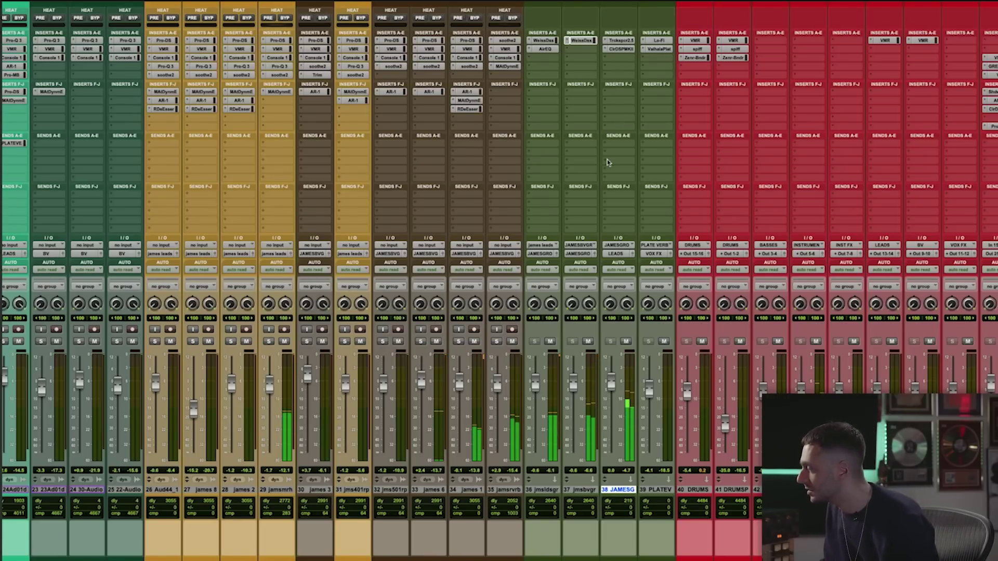
{"action": "left_click", "coordinate": [619, 40]}
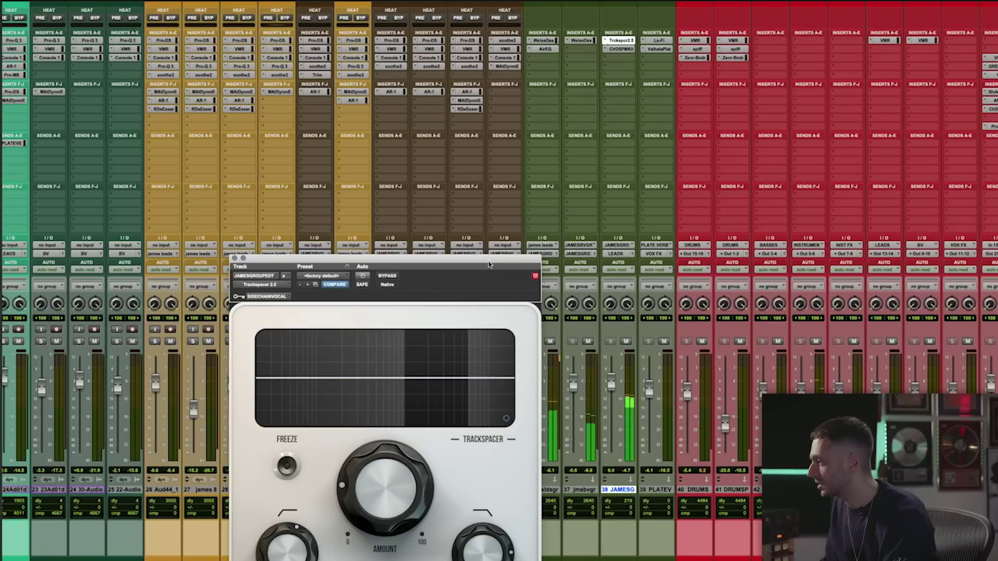
{"action": "left_click_drag", "start_coordinate": [489, 265], "coordinate": [590, 212]}
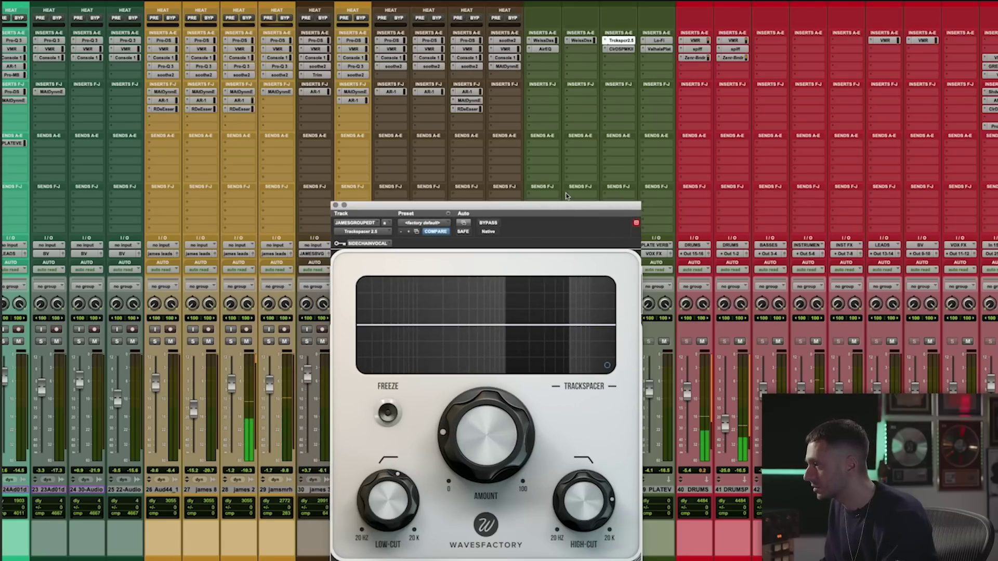
{"action": "scroll", "coordinate": [565, 194], "scroll_direction": "left", "scroll_amount": 5}
{"action": "scroll", "coordinate": [565, 194], "scroll_direction": "left", "scroll_amount": 2}
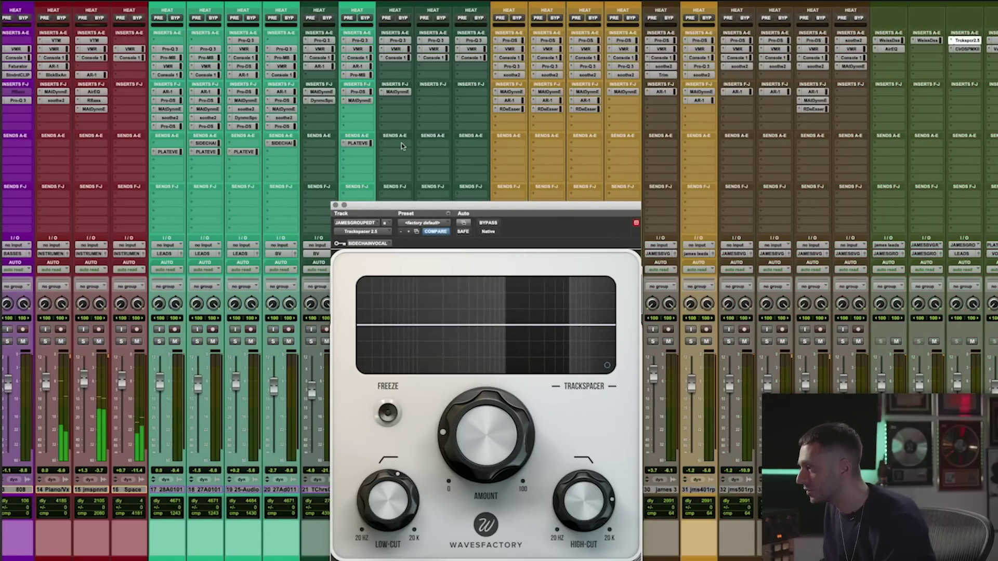
Play the session from 2:37.500 and watch how Trackspacer reacts to the sidechain vocal.
{"action": "key", "text": "super+equal"}
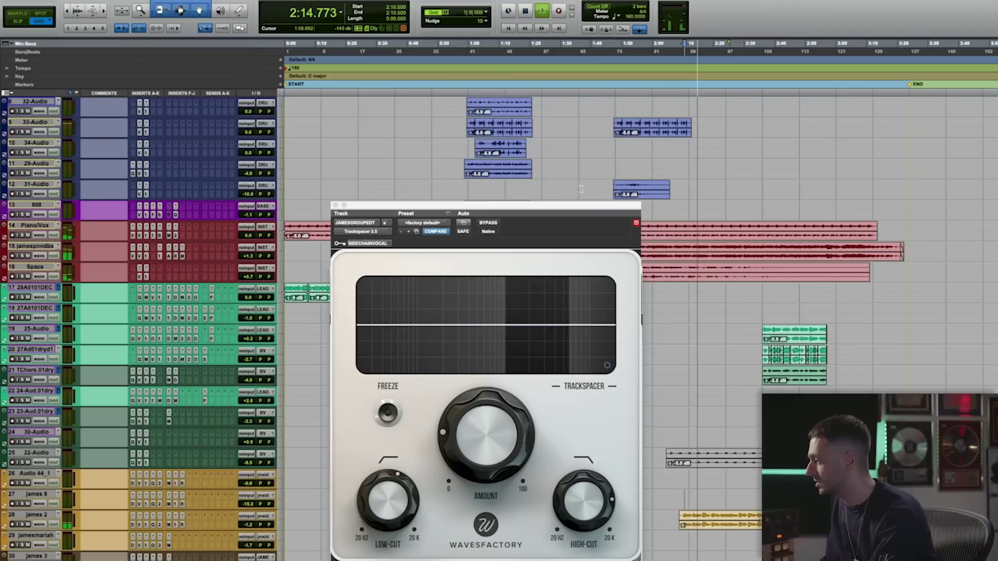
{"action": "key", "text": "space"}
{"action": "key", "text": "space"}
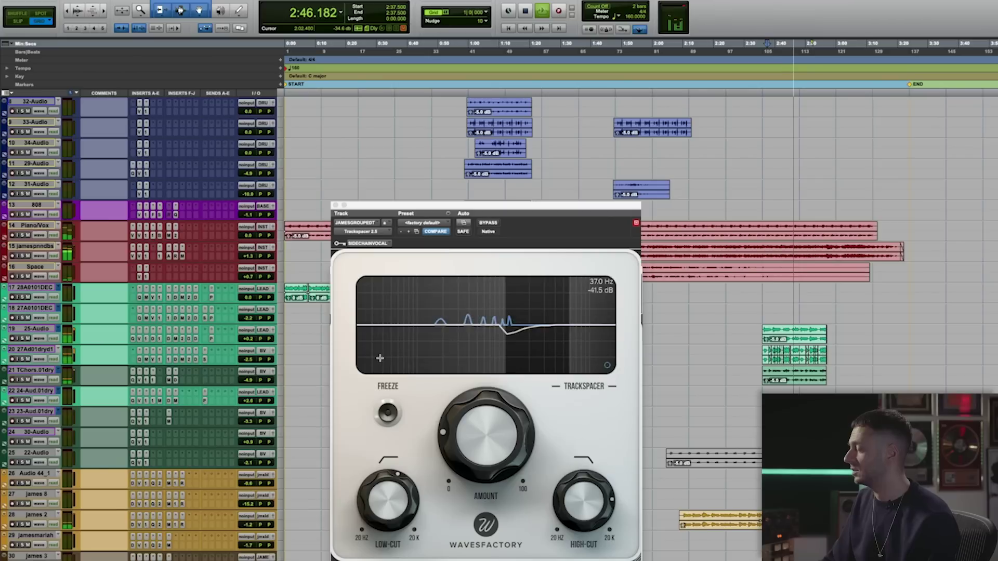
{"action": "mouse_move", "coordinate": [510, 419]}
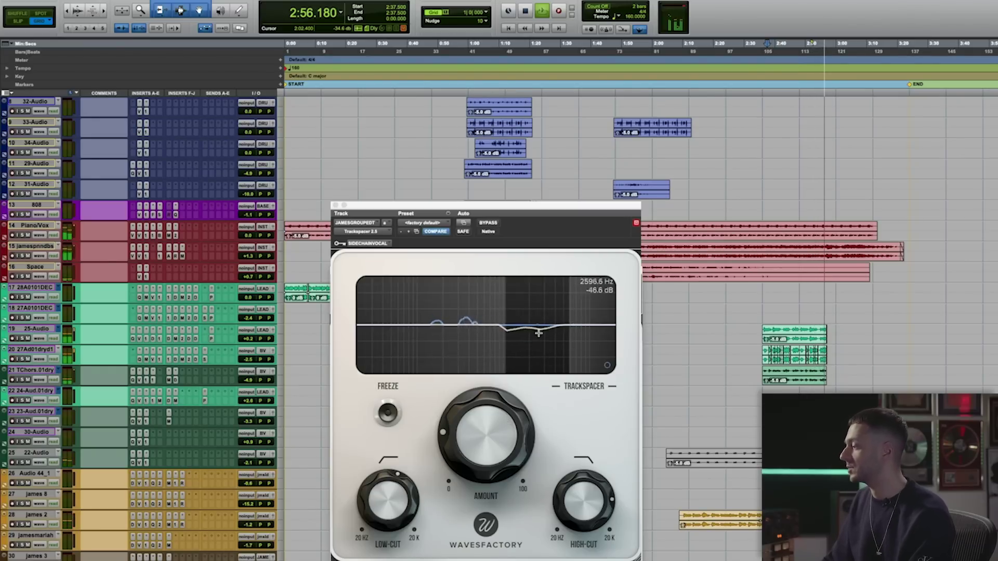
Play from 2:33.000 while trying a much higher Trackspacer Amount on the vocal group, and settle the ratio at about 22 %.
{"action": "key", "text": "space"}
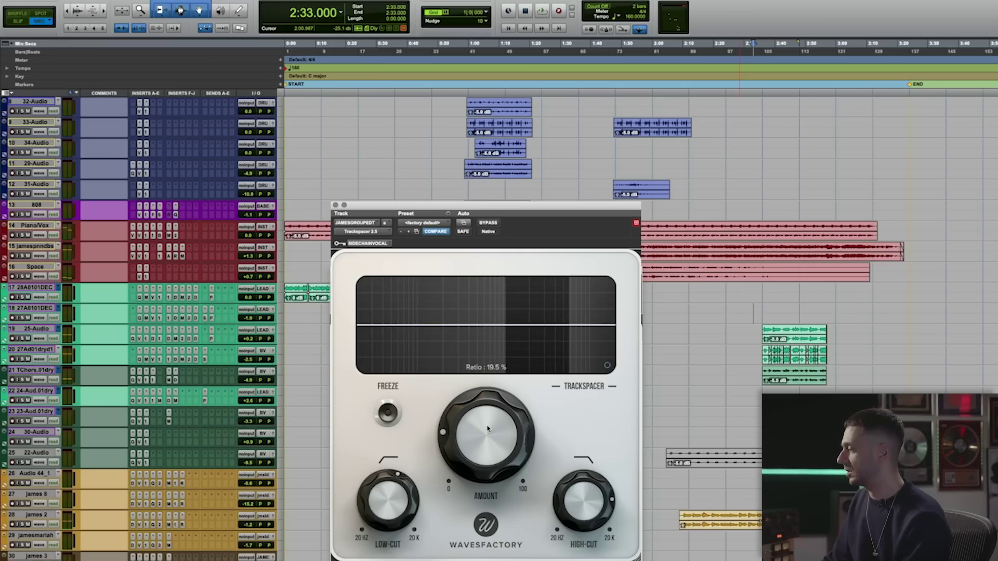
{"action": "key", "text": "space"}
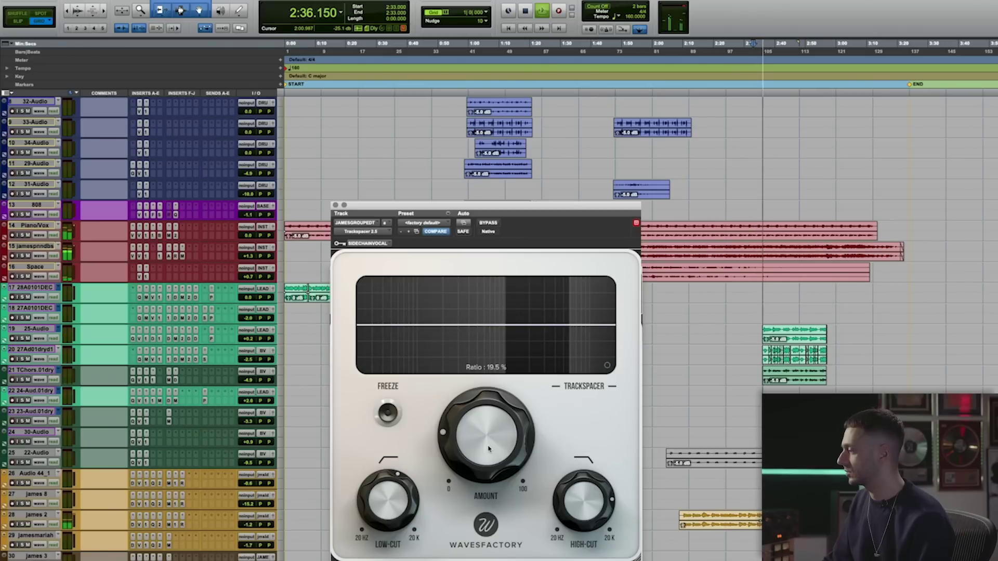
{"action": "left_click_drag", "start_coordinate": [489, 448], "coordinate": [523, 380]}
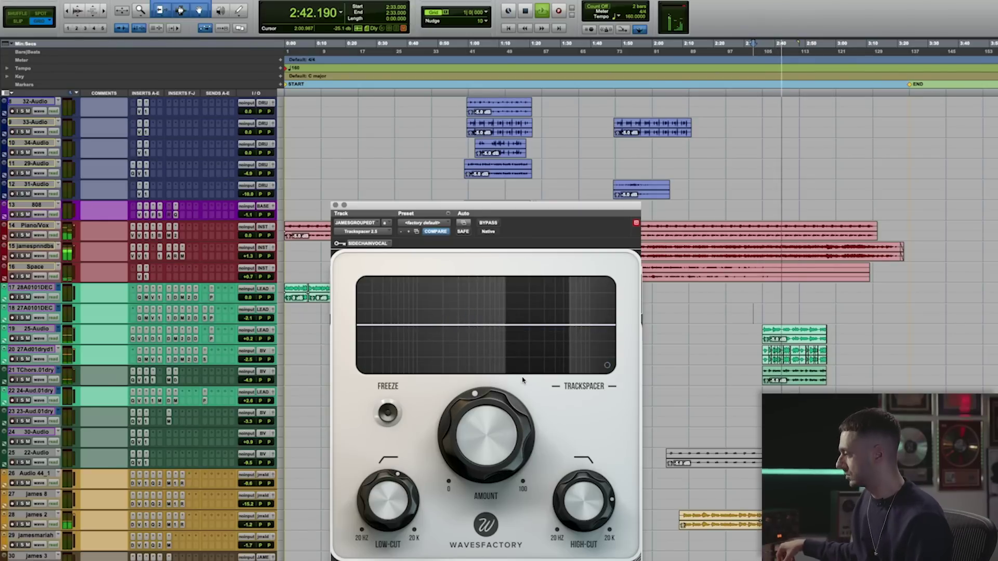
{"action": "left_click_drag", "start_coordinate": [486, 430], "coordinate": [464, 438]}
{"action": "key", "text": "space"}
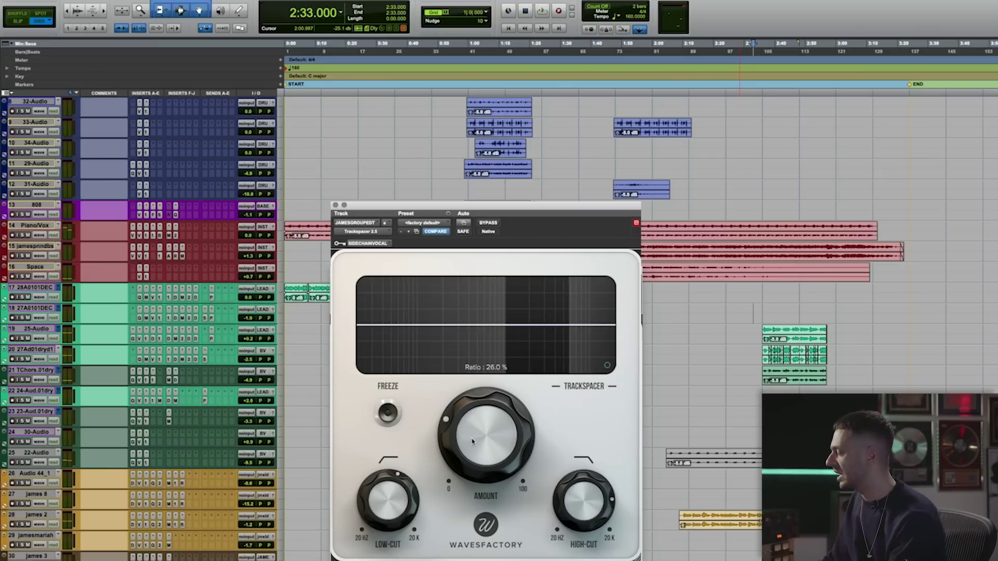
{"action": "mouse_move", "coordinate": [404, 488]}
{"action": "mouse_move", "coordinate": [635, 497]}
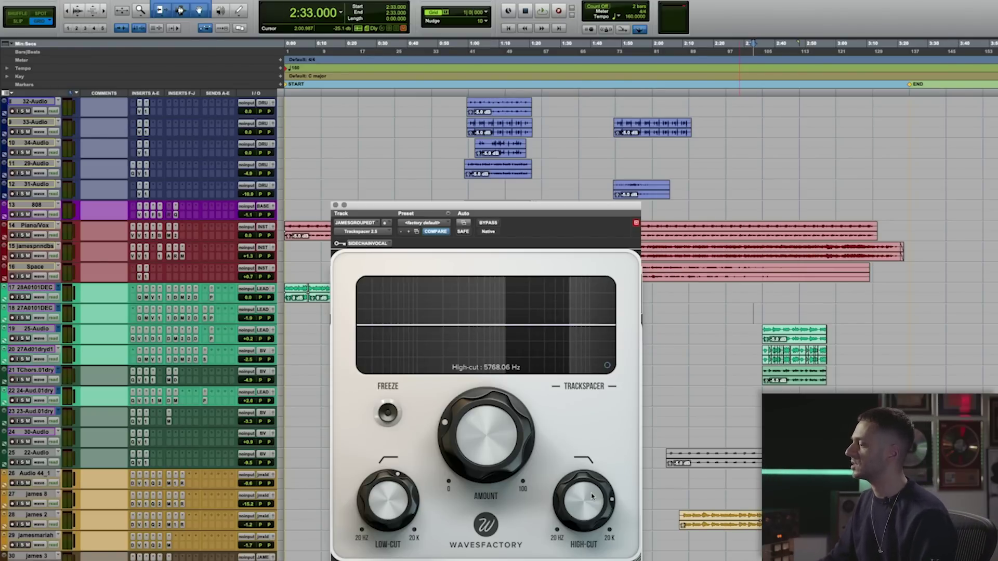
{"action": "left_click_drag", "start_coordinate": [494, 409], "coordinate": [520, 413]}
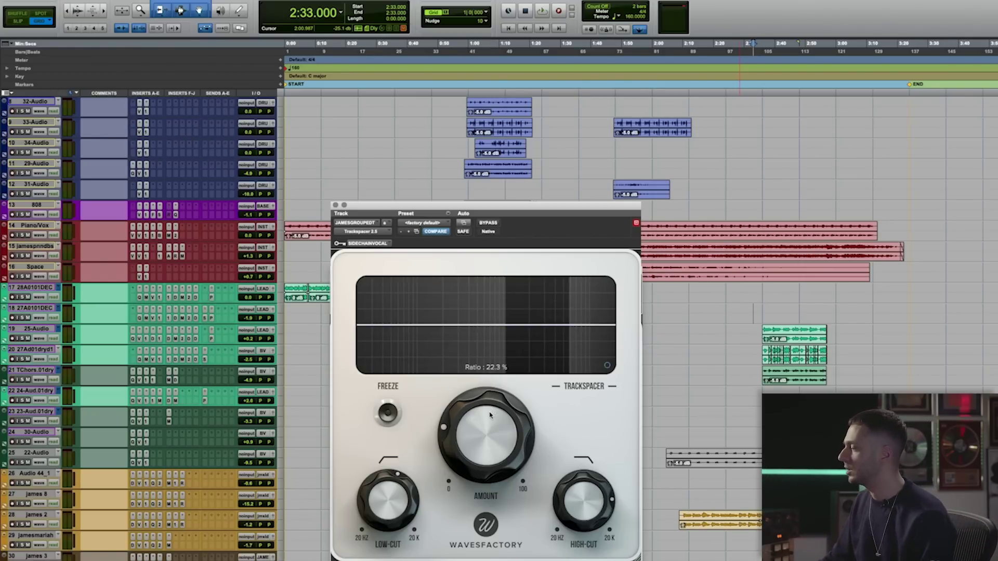
Examine the pan, L/R, M/S, attack, release and sidechain options in Trackspacer's Advanced Panel, and close the plug-in.
{"action": "left_click", "coordinate": [607, 366]}
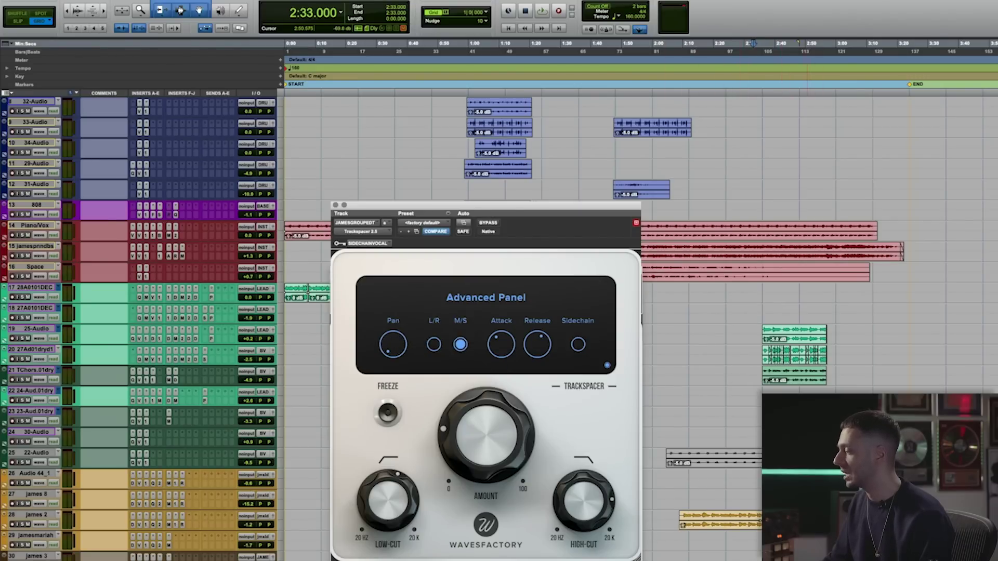
{"action": "key", "text": "super+equal"}
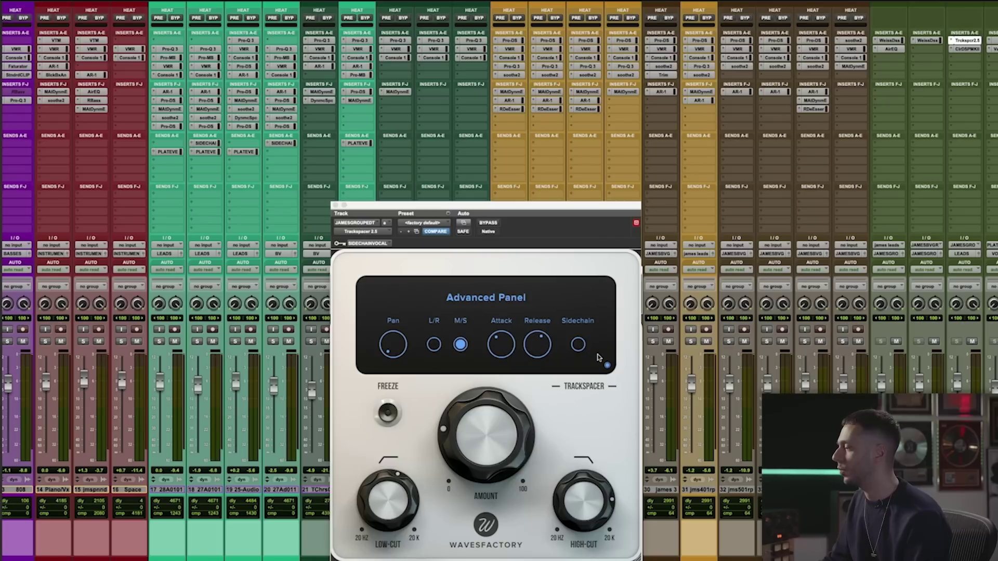
{"action": "left_click", "coordinate": [607, 366]}
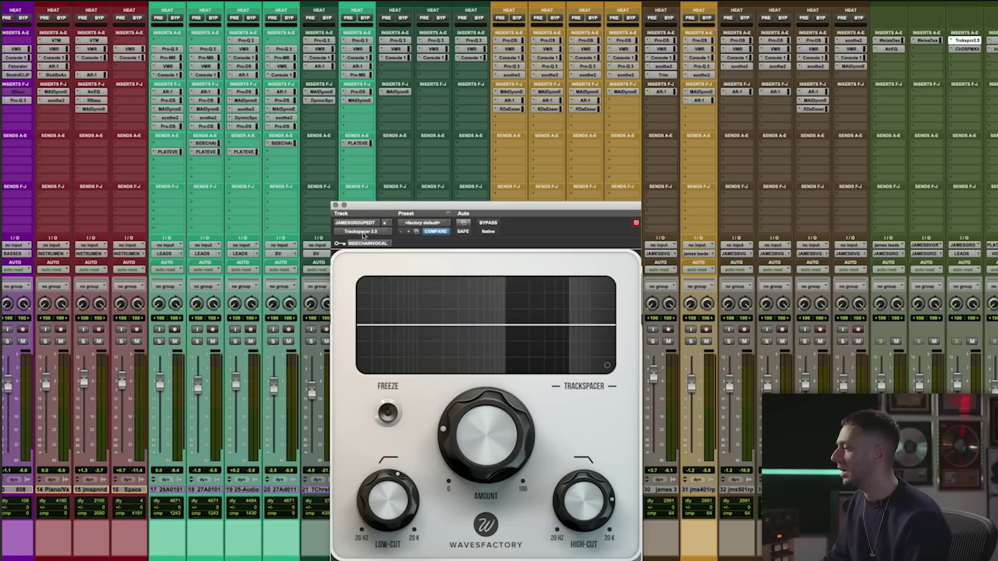
{"action": "left_click", "coordinate": [335, 206]}
Play the session from 2:36.000 and compare the vocal group, track 38, with Trackspacer bypassed and active.
{"action": "key", "text": "super+equal"}
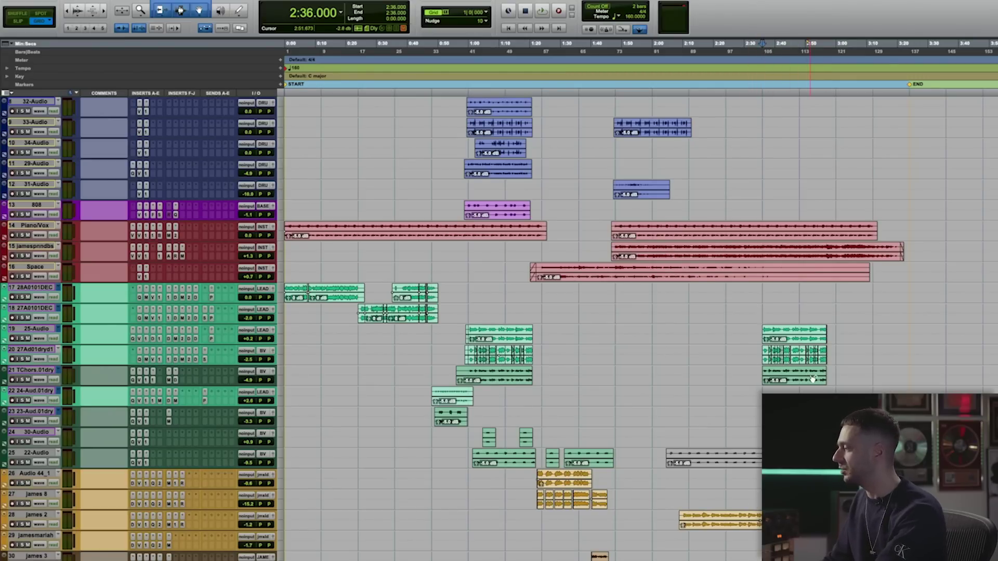
{"action": "key", "text": "super+equal"}
{"action": "left_click", "coordinate": [786, 41]}
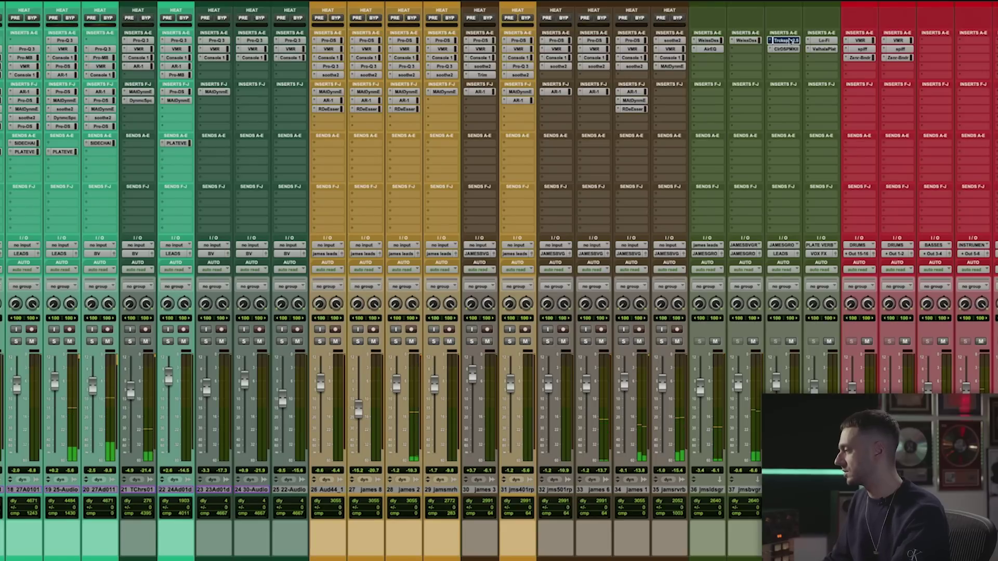
{"action": "left_click_drag", "start_coordinate": [791, 41], "coordinate": [791, 45]}
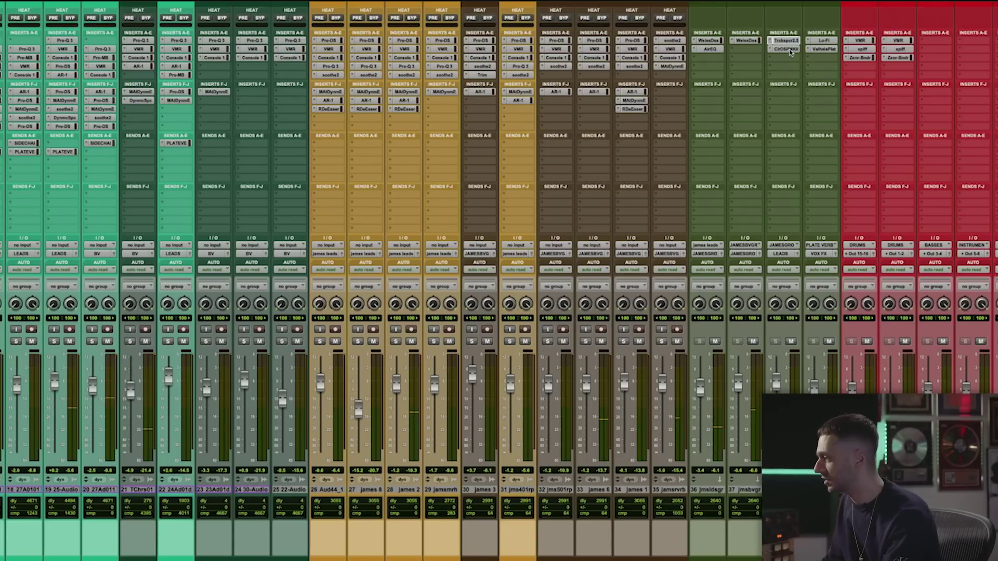
Open the Clariphonic DSP MKII insert on the vocal group, track 38, and examine its settings.
{"action": "left_click", "coordinate": [790, 50]}
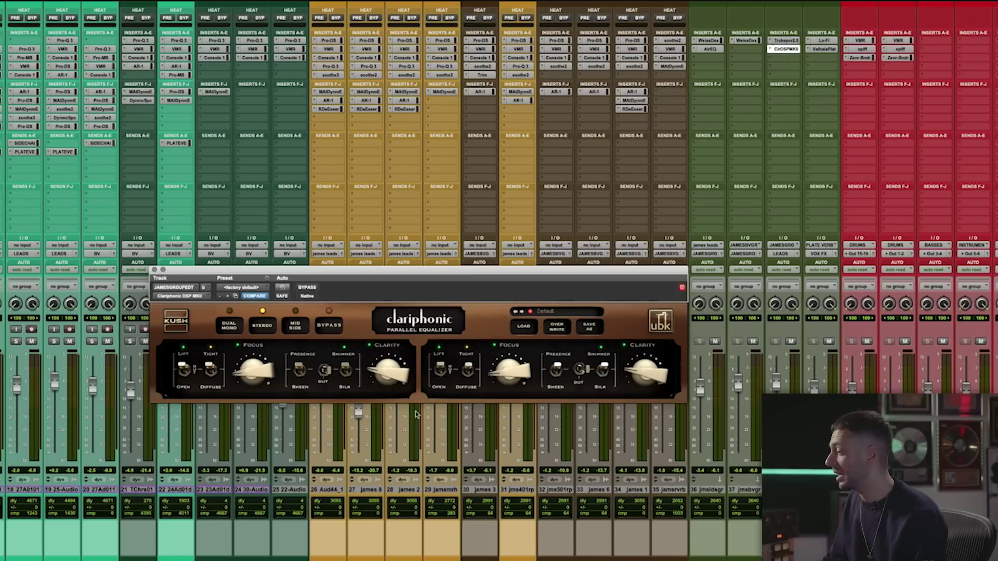